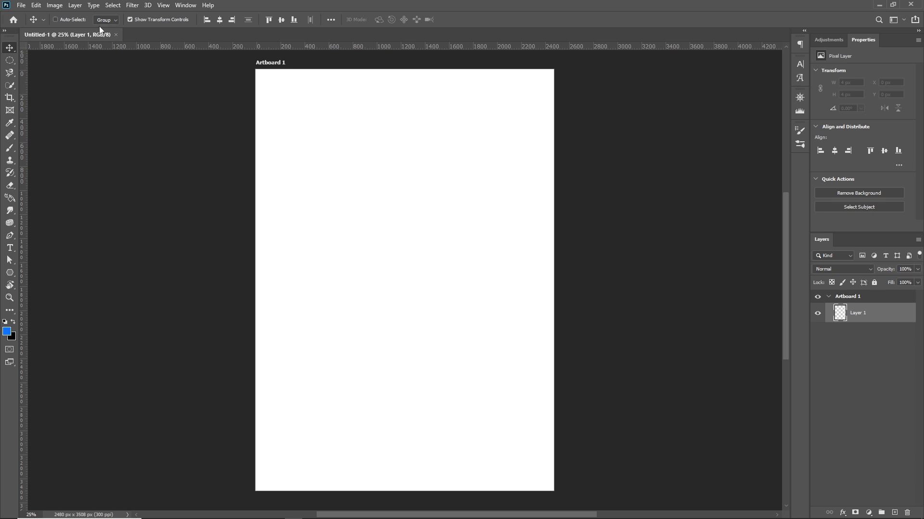
- Create a new blank layer named Layer 2 above Layer 1, with Normal mode and 100% opacity
click(75, 6)
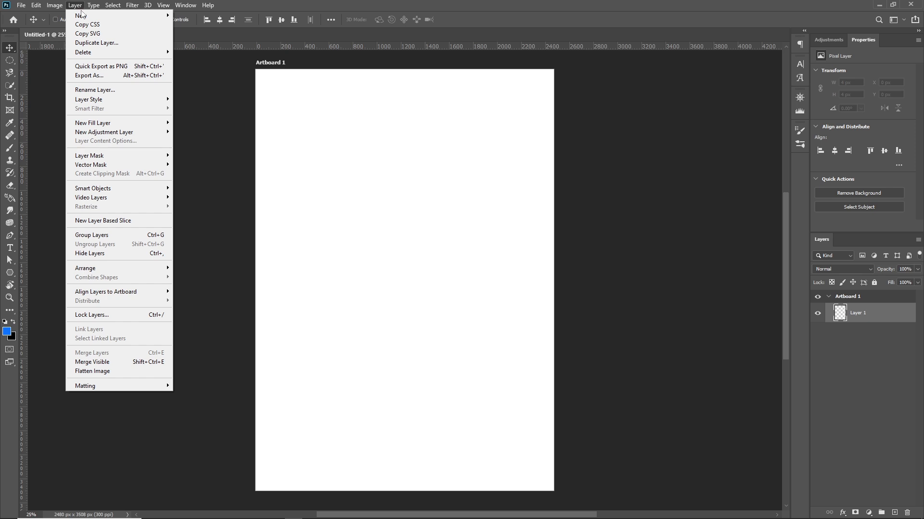
mouse_move(88, 16)
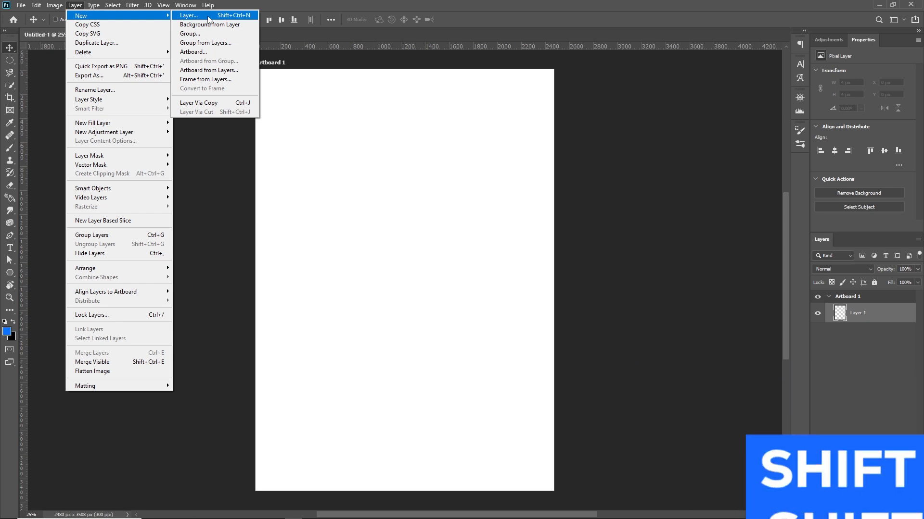
click(208, 18)
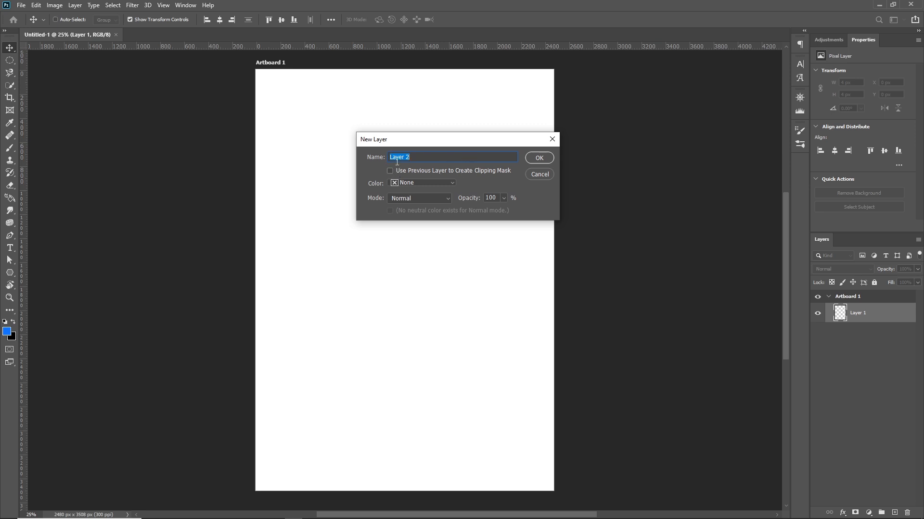
click(537, 159)
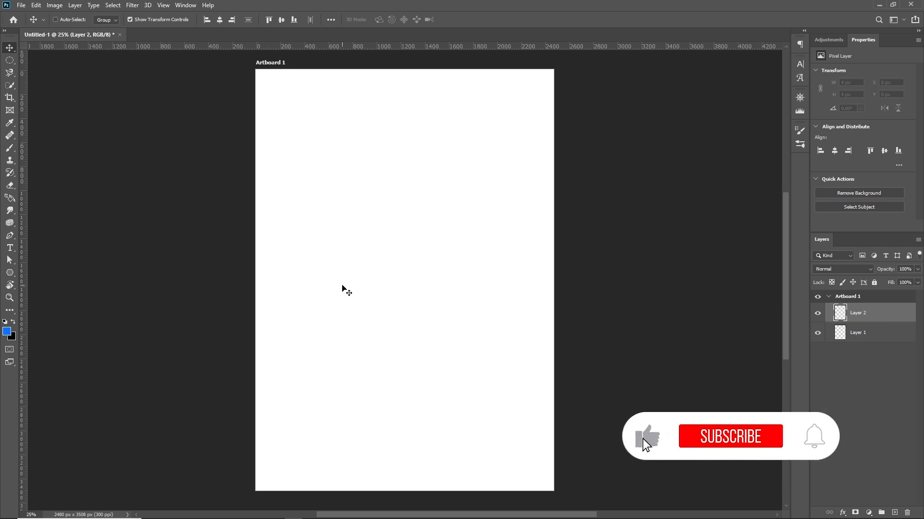
- Draw a blue five-sided polygon about 1326 by 1297 px on Layer 1, in the artboard's upper left area
click(887, 334)
click(886, 319)
click(886, 330)
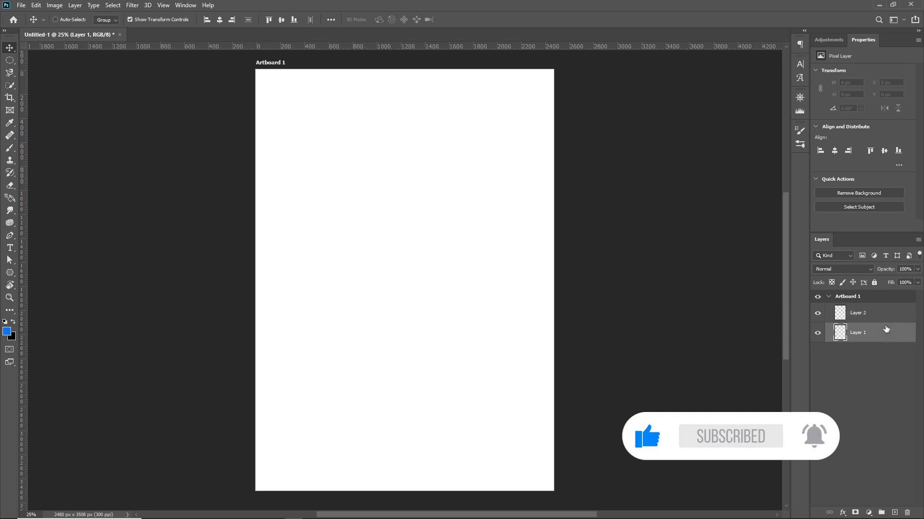
click(886, 319)
click(885, 336)
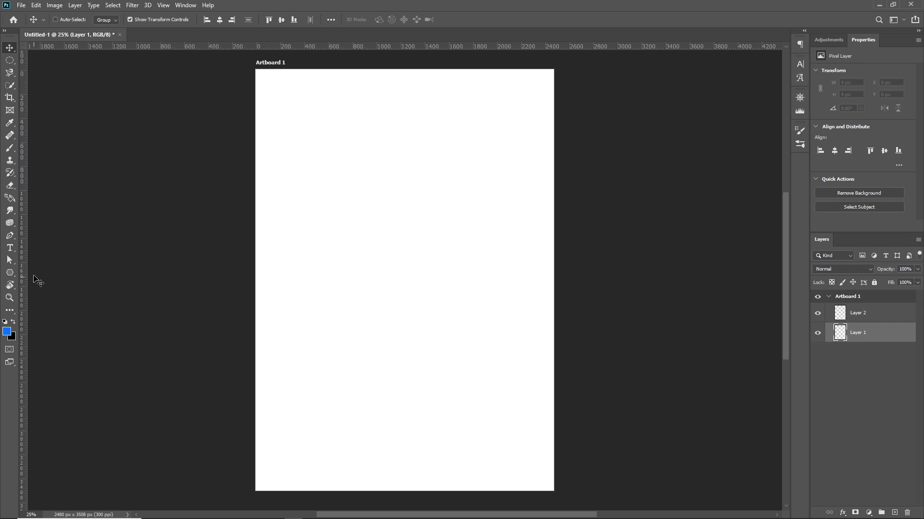
click(10, 273)
key(u)
drag(312, 179, 413, 274)
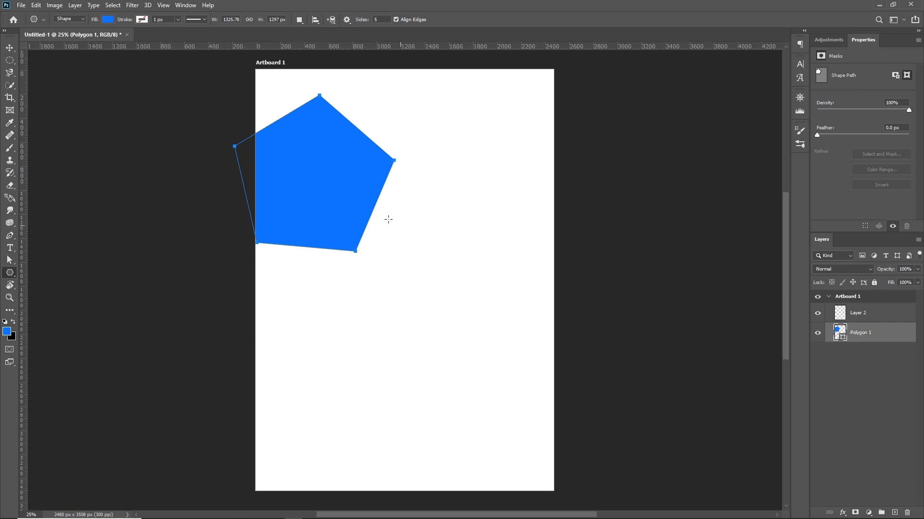
- Move the blue pentagon fully inside the artboard, to the upper middle of the page
click(9, 47)
drag(330, 171, 412, 289)
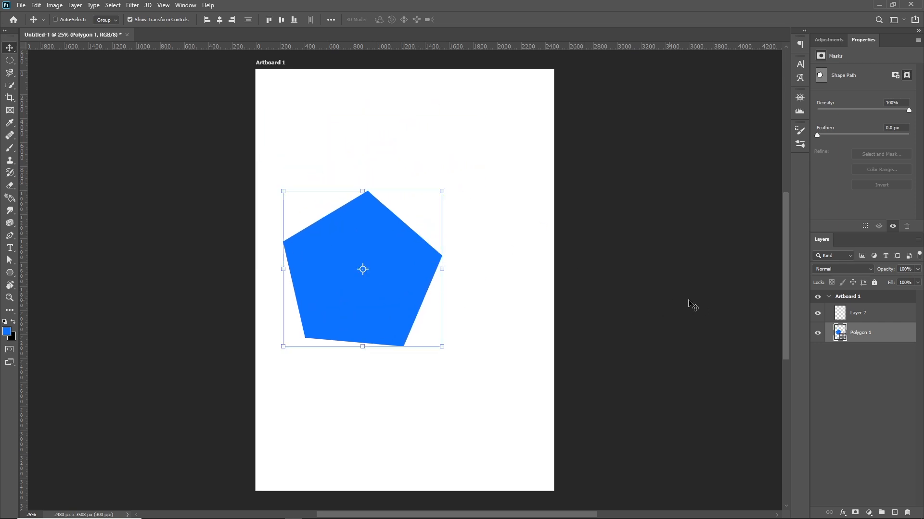
drag(402, 320, 465, 241)
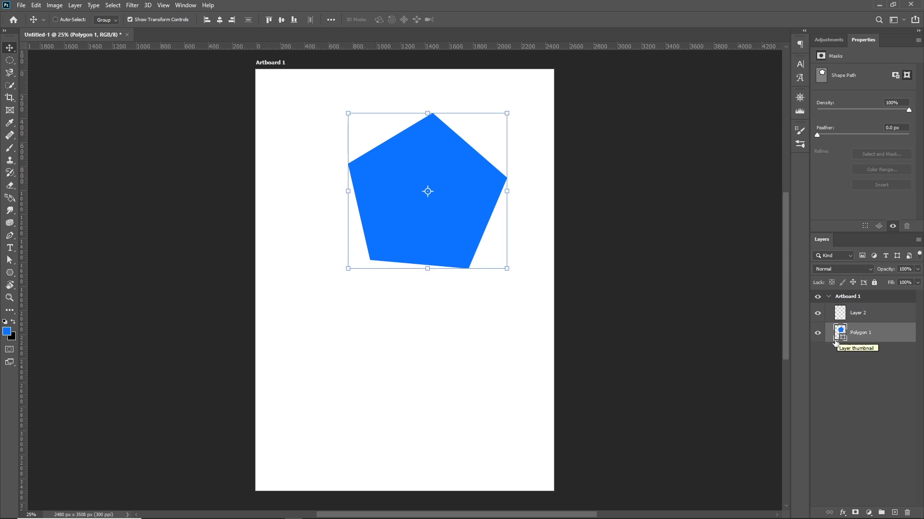
drag(458, 238, 416, 250)
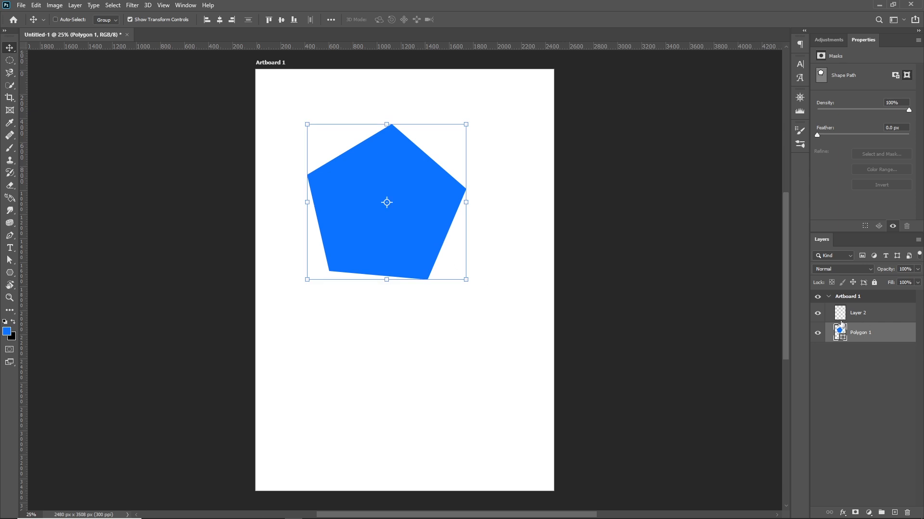
- Place the Polygon 1 layer above Layer 2 and add a new blank layer on top of it
drag(859, 334, 858, 307)
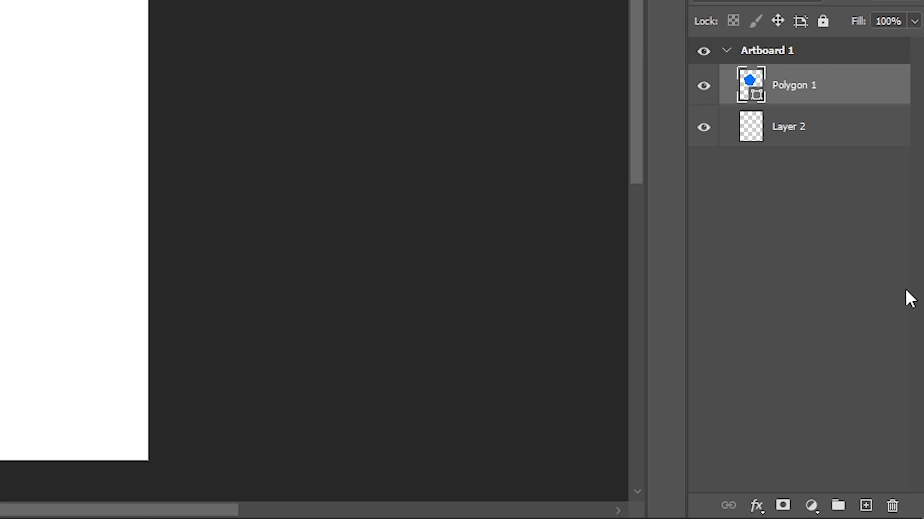
click(864, 508)
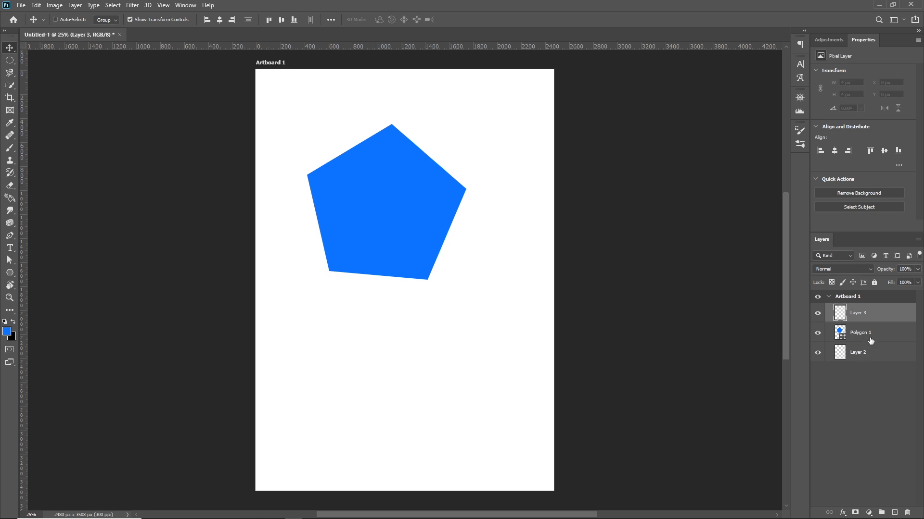
- Delete the blank Layer 3 and the Polygon 1 layer
key(Delete)
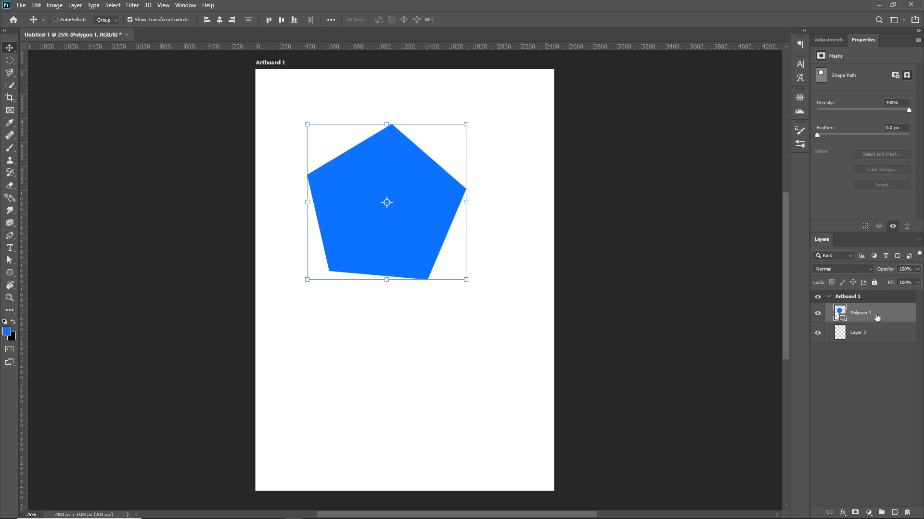
drag(876, 317, 908, 514)
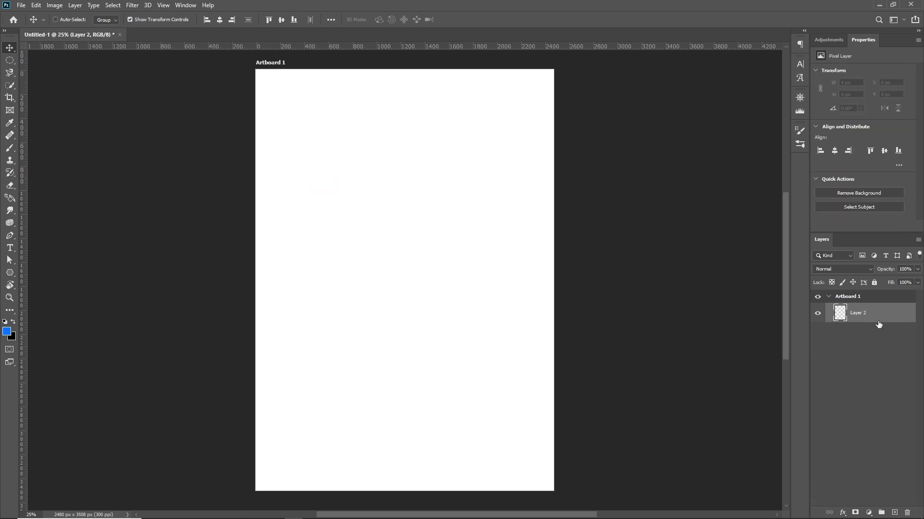
- Delete Layer 2 and undo the deletion
click(906, 514)
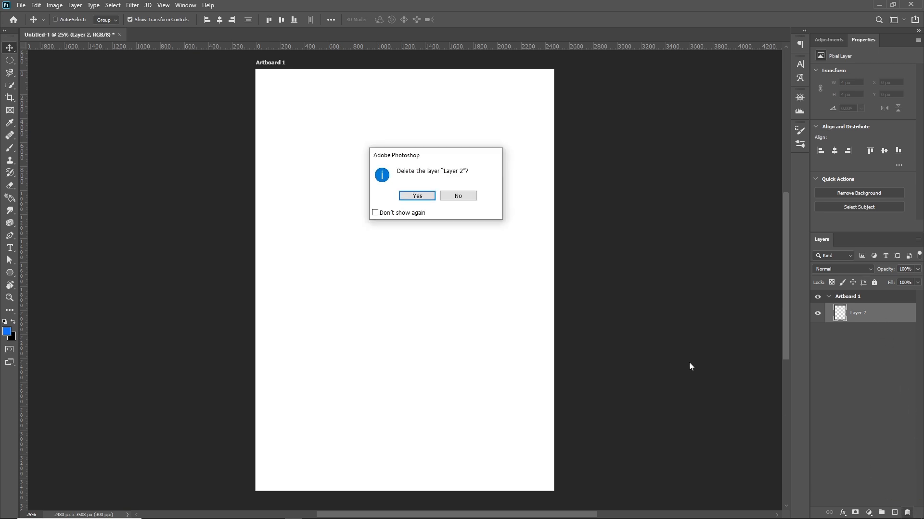
click(417, 196)
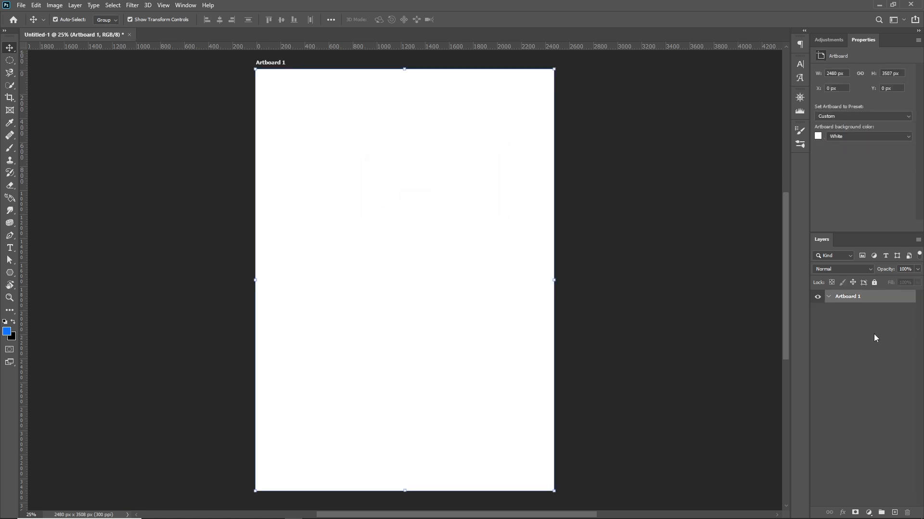
key(ctrl+z)
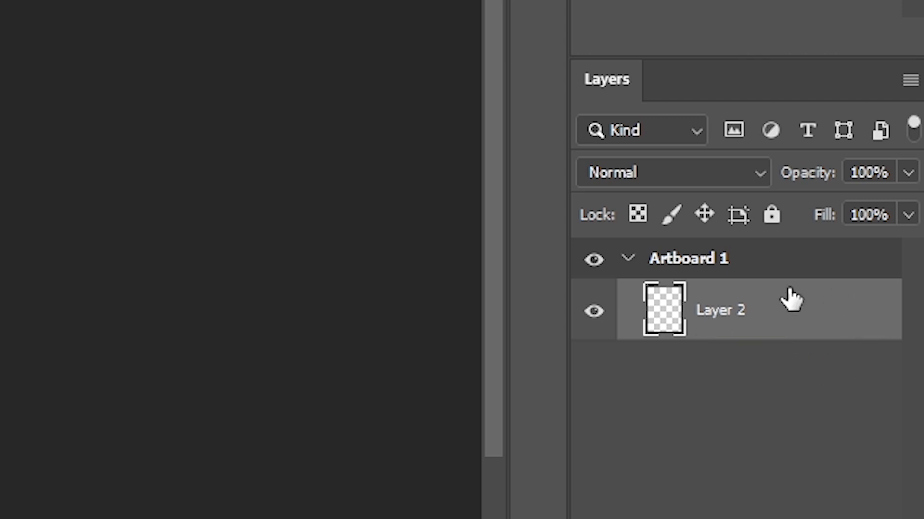
- Rename Layer 2 as "My new layer"
double_click(718, 315)
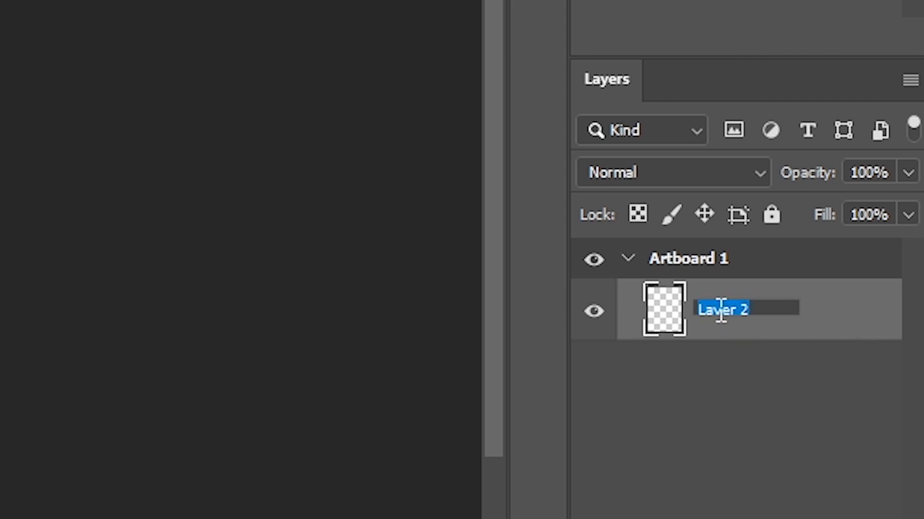
text(My new)
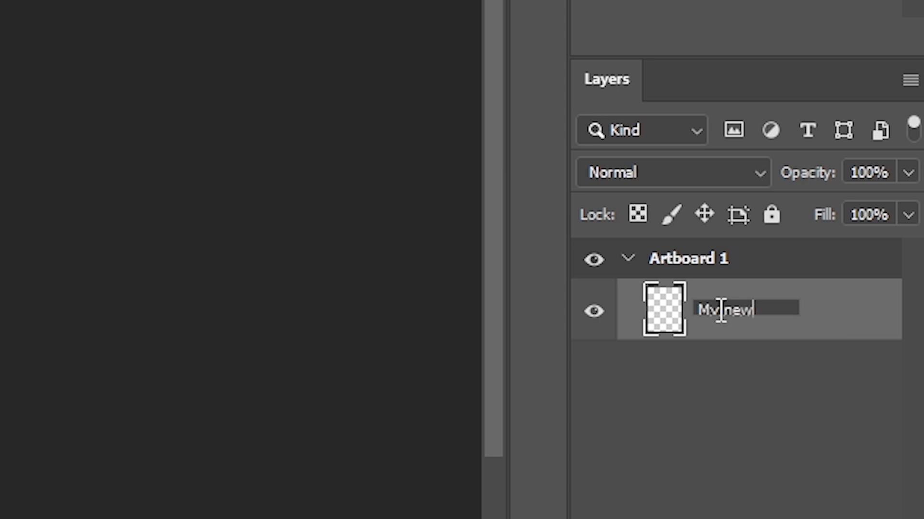
text( layer)
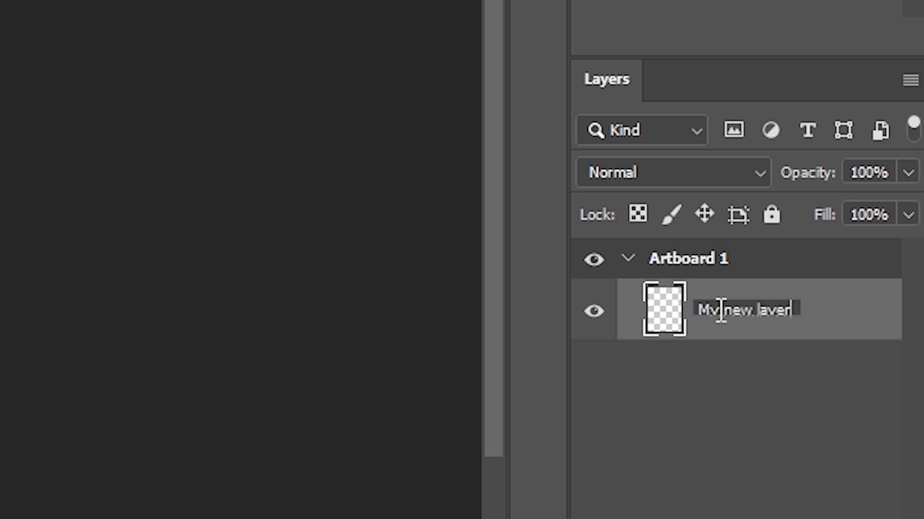
key(Return)
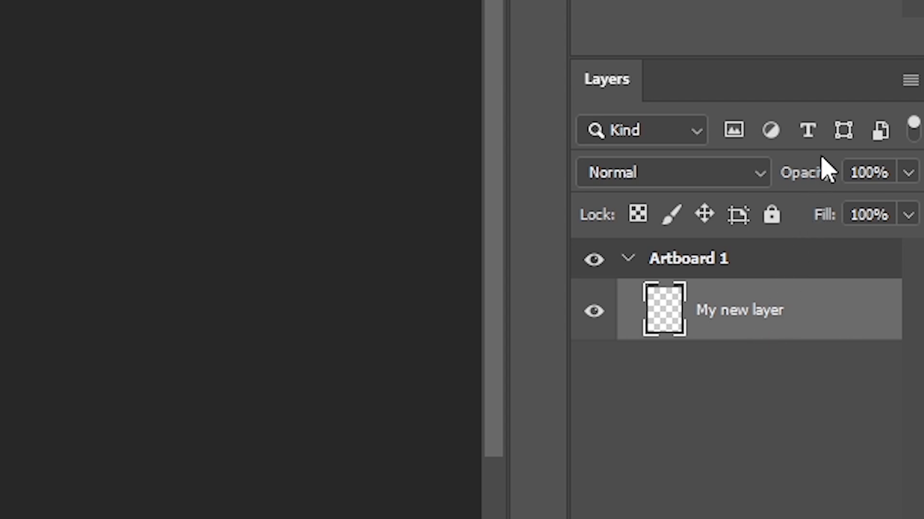
- Lower the opacity of My new layer to 83% and restore it to 100%
drag(818, 177, 795, 181)
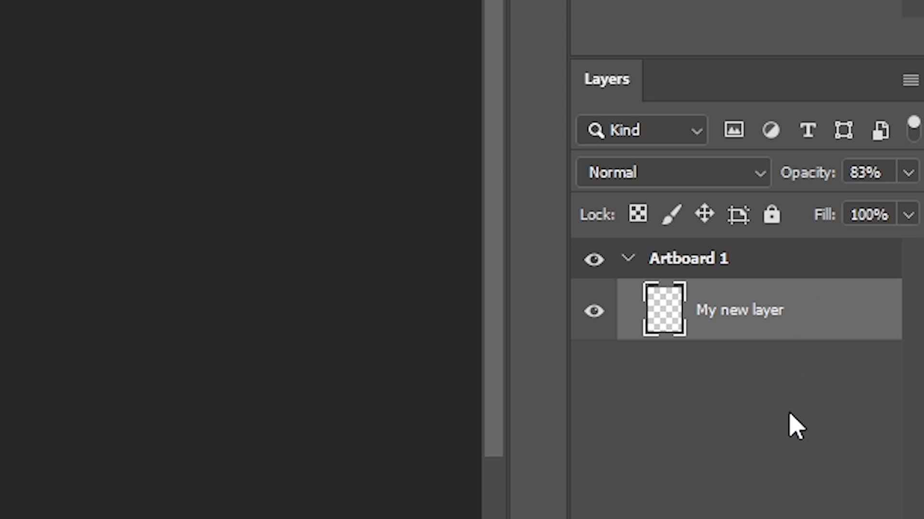
drag(817, 182, 837, 198)
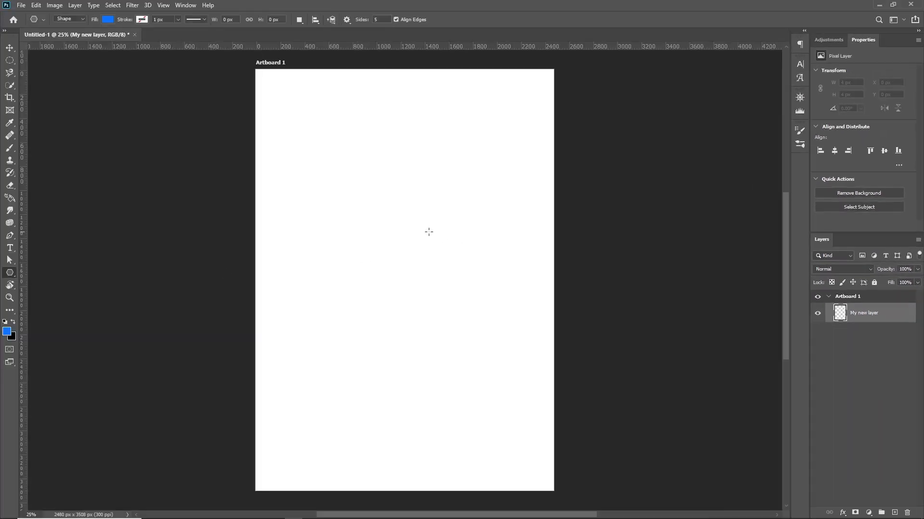
- Draw a large blue five-sided polygon on My new layer and move it near the middle of the artboard
mouse_move(341, 202)
mouse_down()
mouse_move(377, 278)
mouse_move(371, 288)
mouse_up()
click(11, 48)
drag(354, 191, 428, 249)
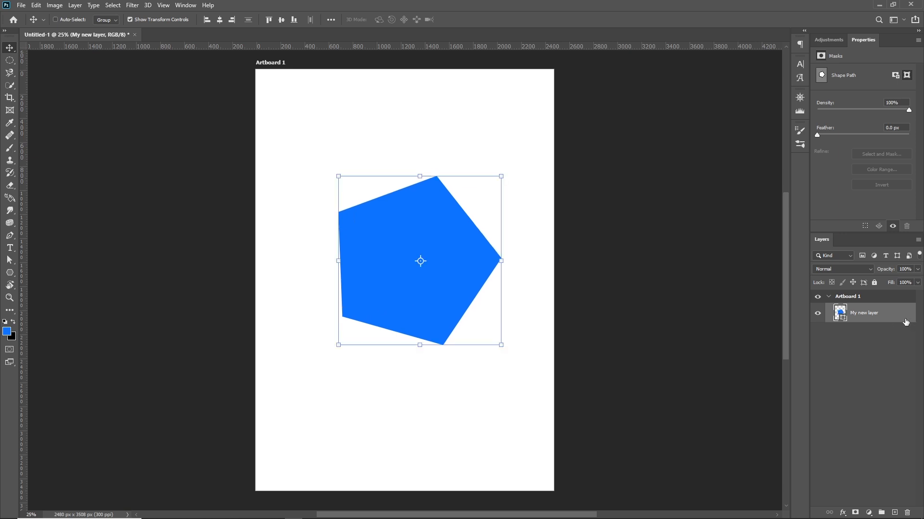
- Try out the opacity and fill settings of the pentagon's layer, leaving both at 100%
mouse_move(887, 271)
mouse_down()
mouse_move(860, 273)
mouse_move(901, 271)
mouse_up()
click(917, 282)
mouse_move(917, 282)
mouse_down()
mouse_move(879, 284)
mouse_move(915, 282)
mouse_up()
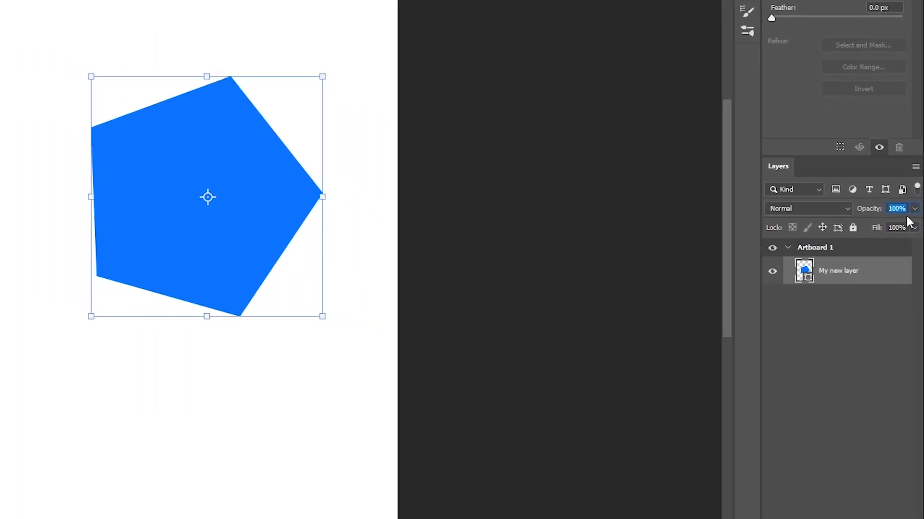
- Preview the Dissolve blend mode for the pentagon's layer, keep Normal, and deselect the layer
click(846, 208)
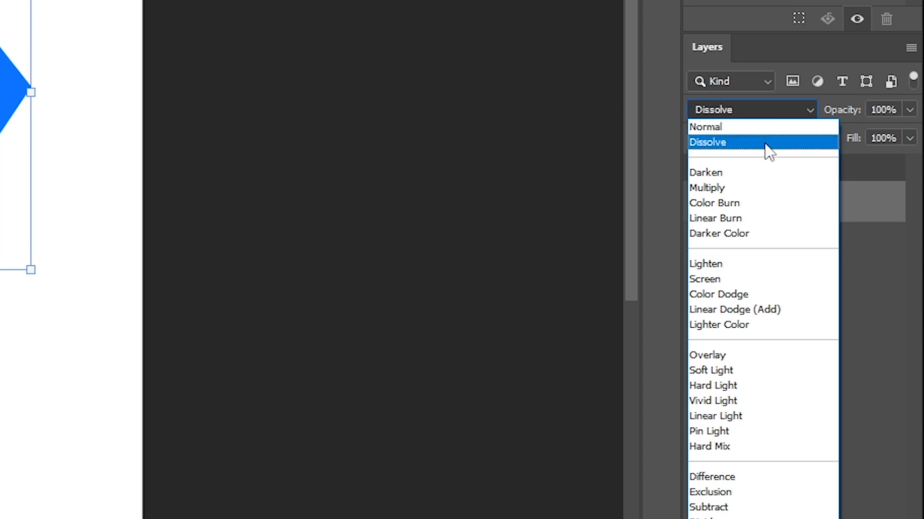
click(871, 268)
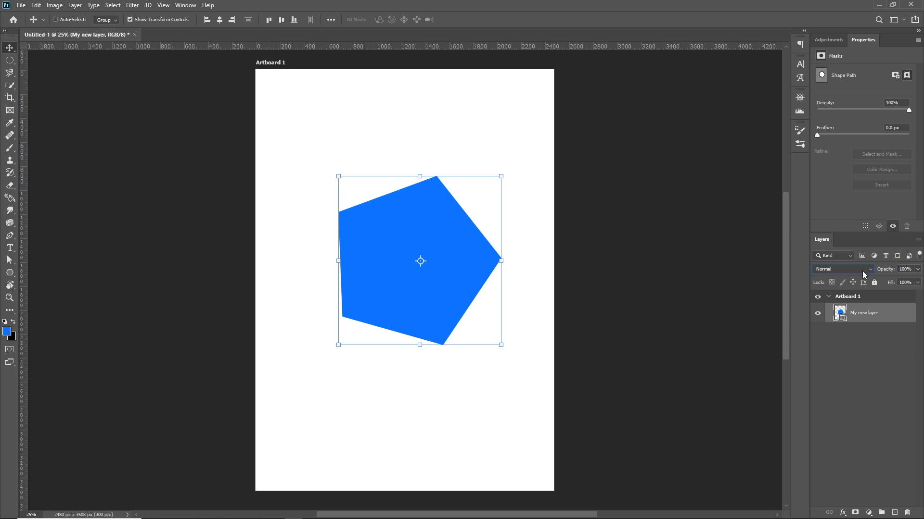
click(879, 356)
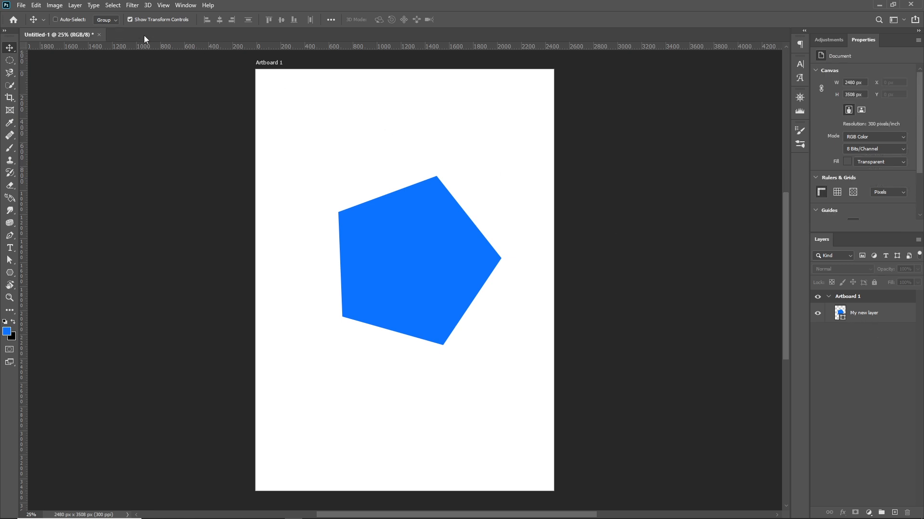
- Add a Brightness/Contrast adjustment layer above the pentagon, with brightness -7 and contrast 7
click(74, 6)
mouse_move(152, 132)
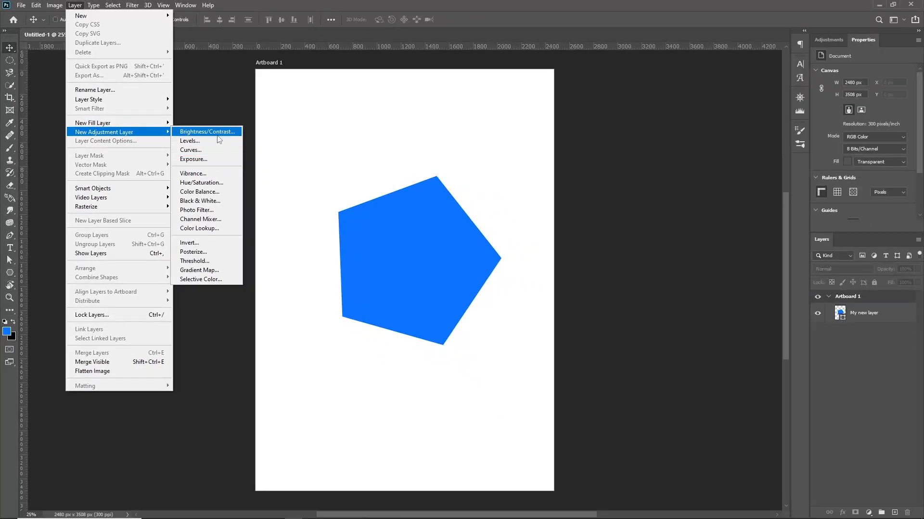
click(218, 134)
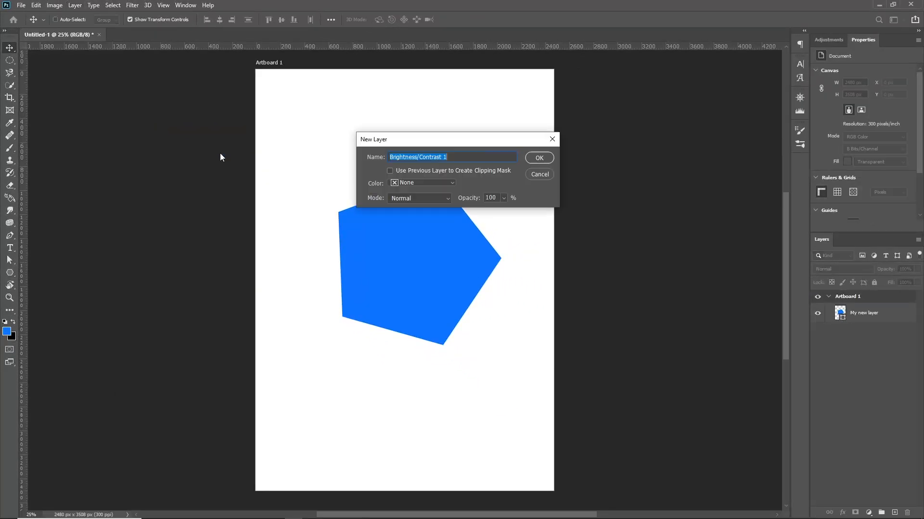
click(549, 155)
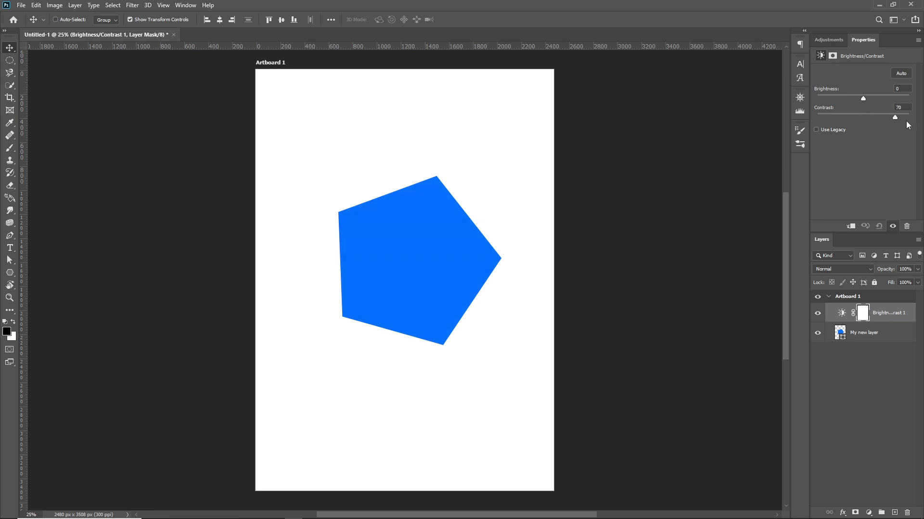
mouse_move(863, 99)
mouse_down()
mouse_move(896, 102)
mouse_move(832, 102)
mouse_move(883, 102)
mouse_move(850, 101)
mouse_up()
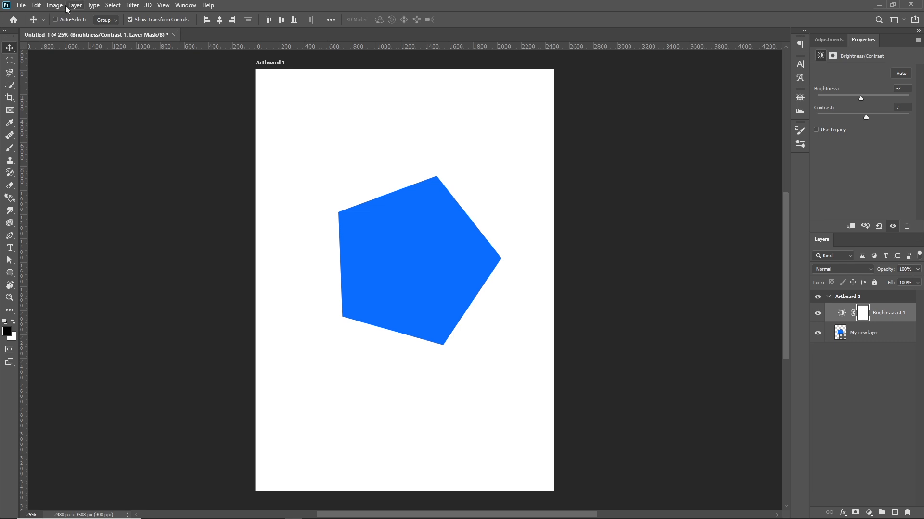
- Look through the available adjustment layer types and select the Brightness/Contrast 1 layer
click(68, 7)
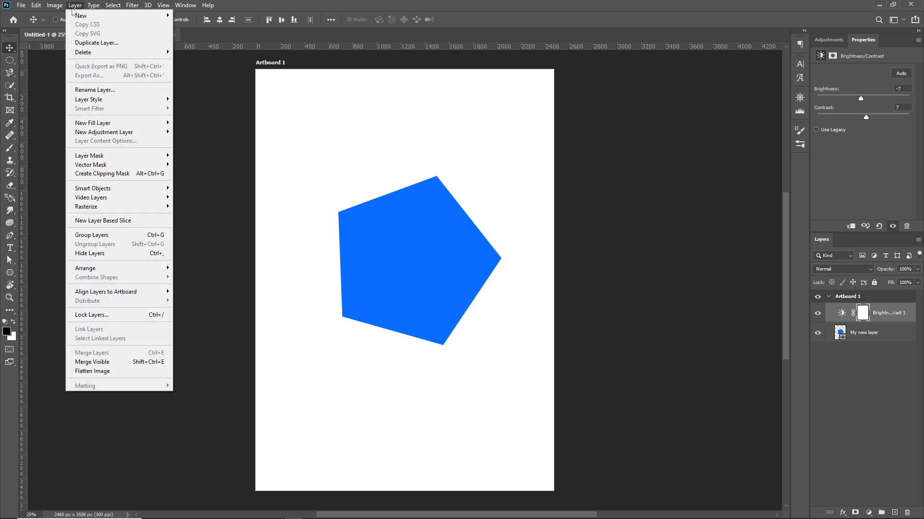
mouse_move(166, 133)
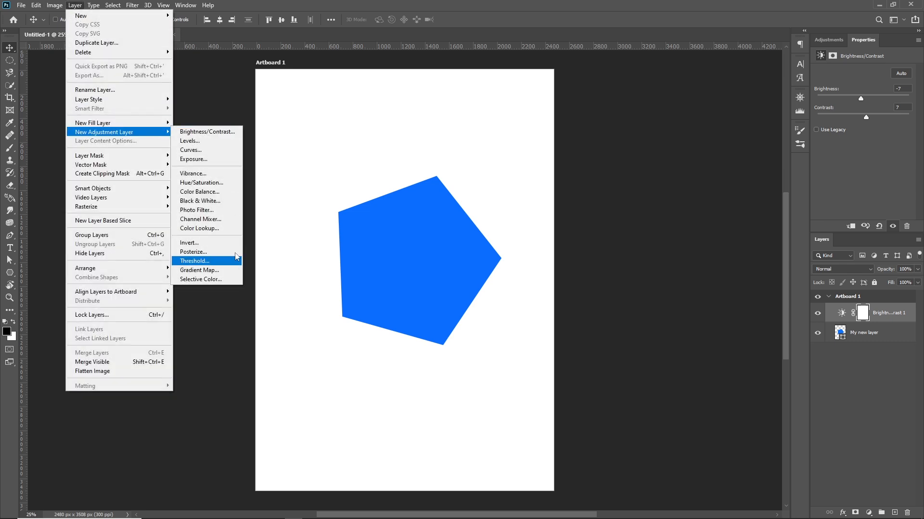
click(900, 317)
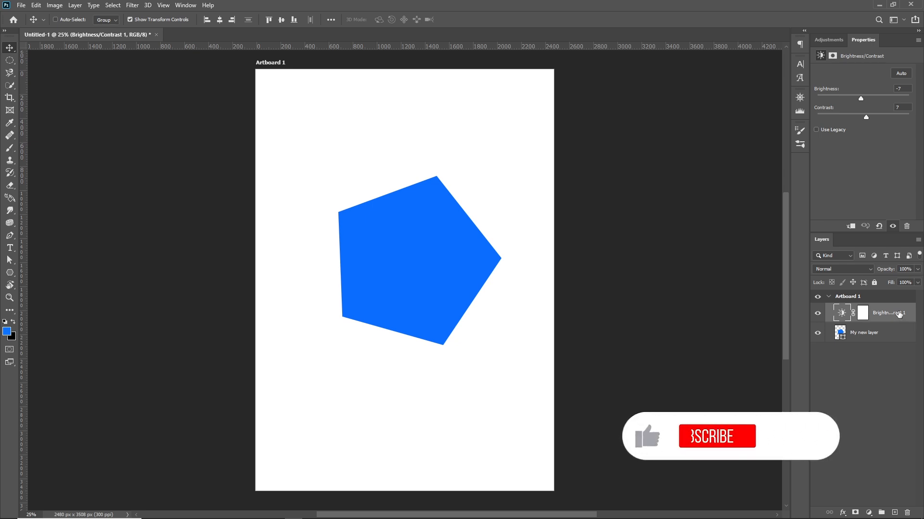
- Group the Brightness/Contrast 1 layer and My new layer with the name Group 1, and undo the grouping
key(ctrl)
ctrl+click(890, 336)
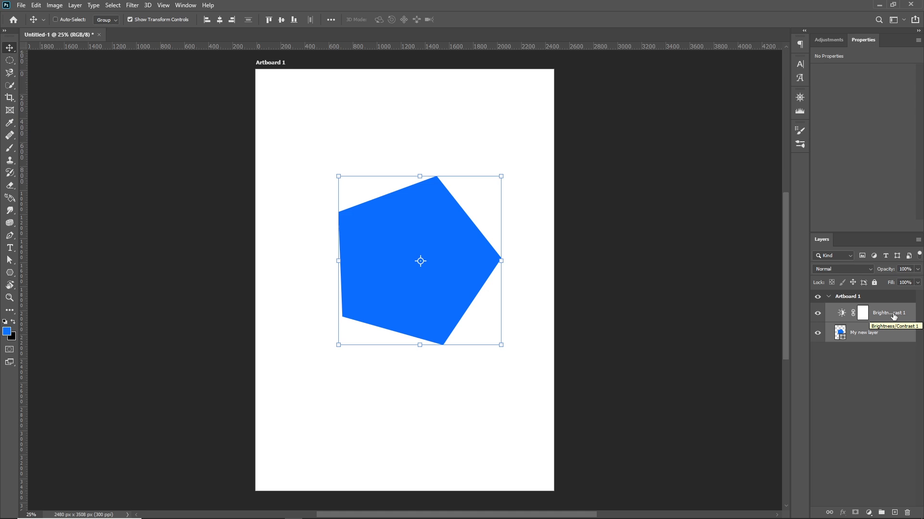
right_click(887, 337)
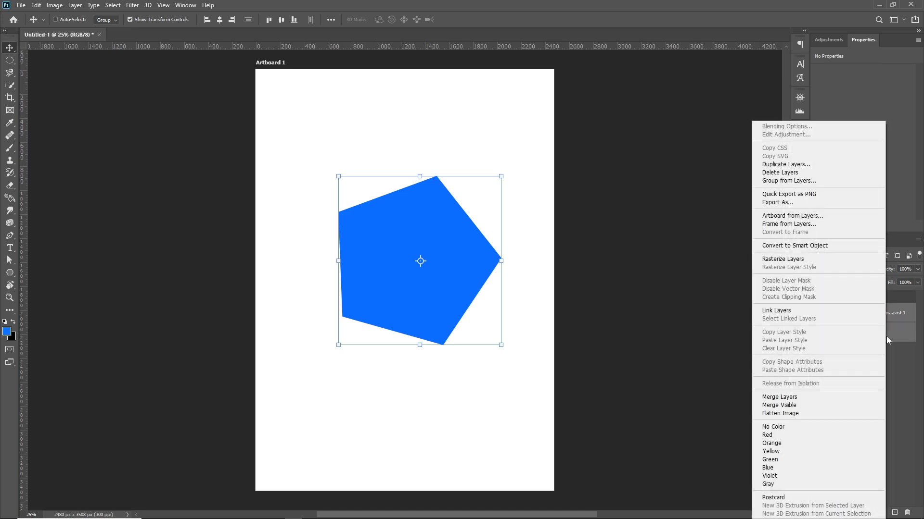
click(804, 181)
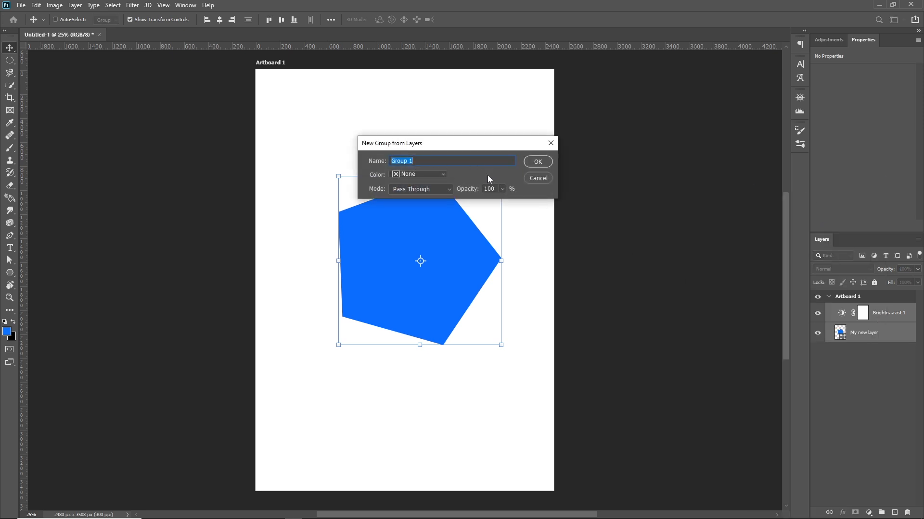
click(531, 162)
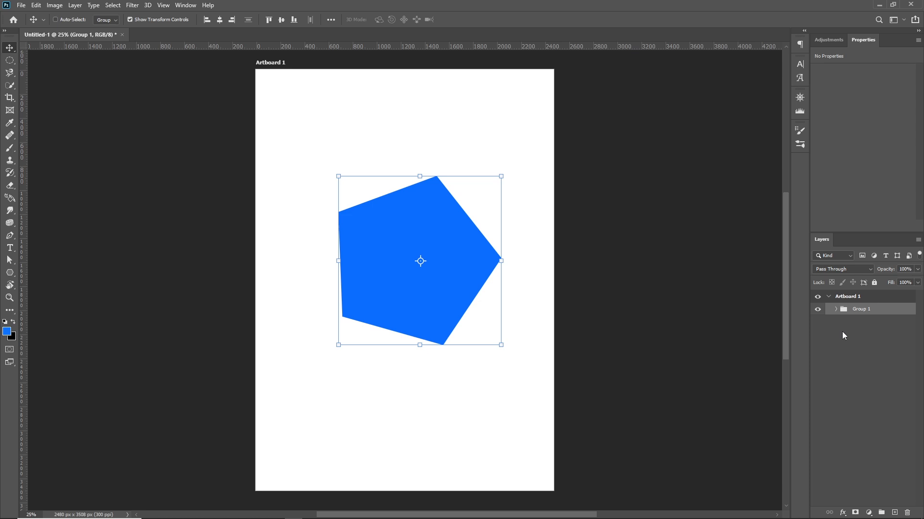
key(ctrl+z)
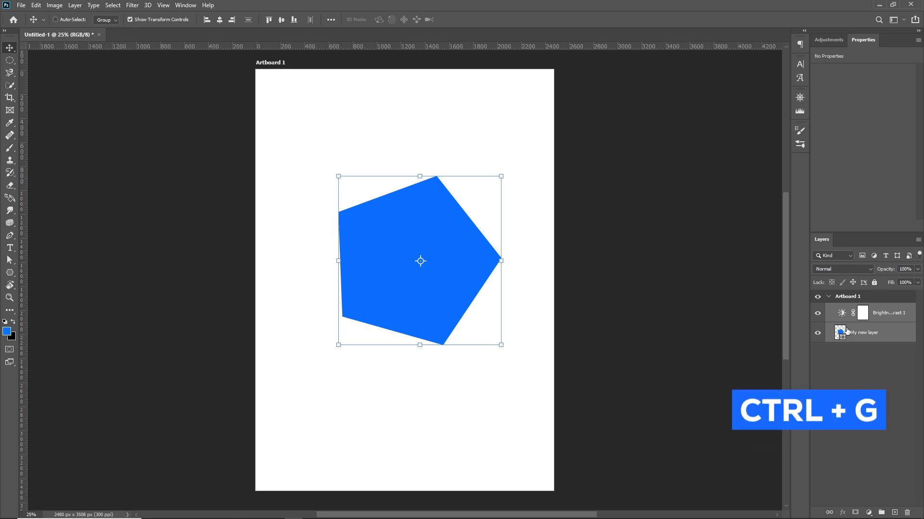
- Try two quicker ways of grouping the two selected layers, undoing the group each time
key(ctrl+g)
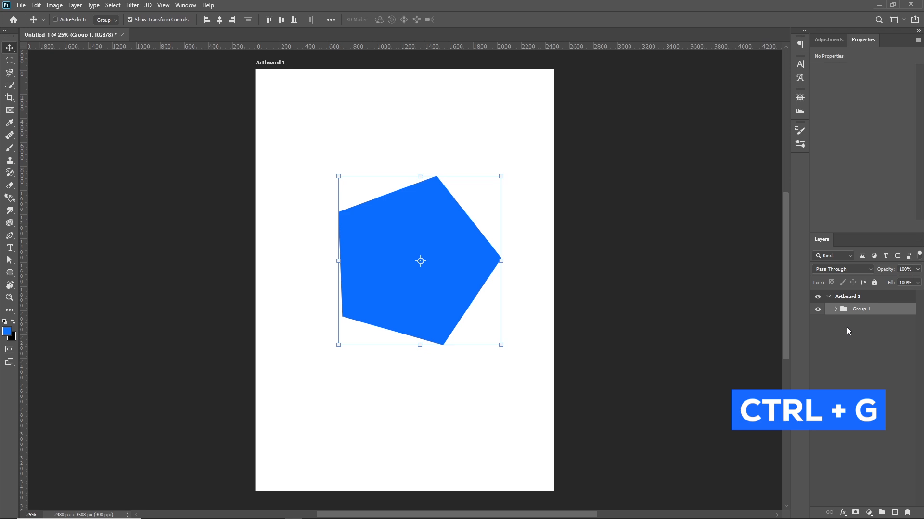
key(ctrl+z)
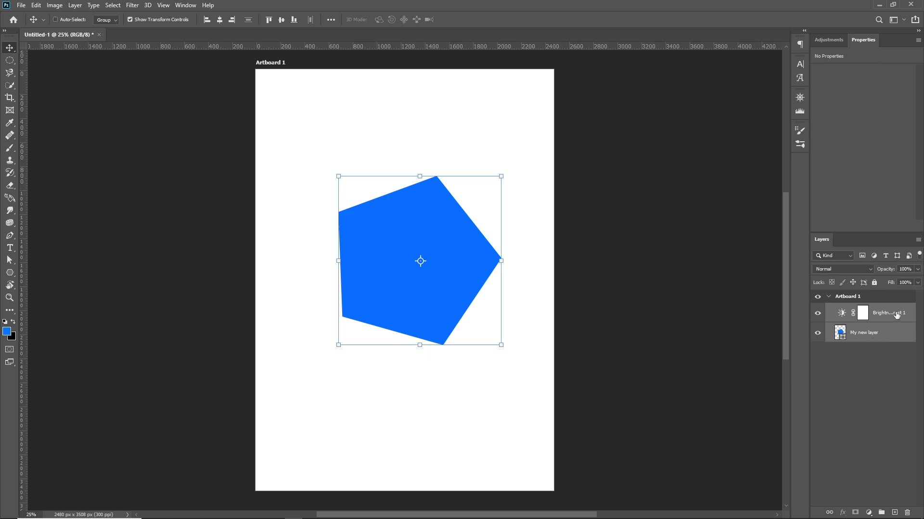
drag(869, 335, 882, 514)
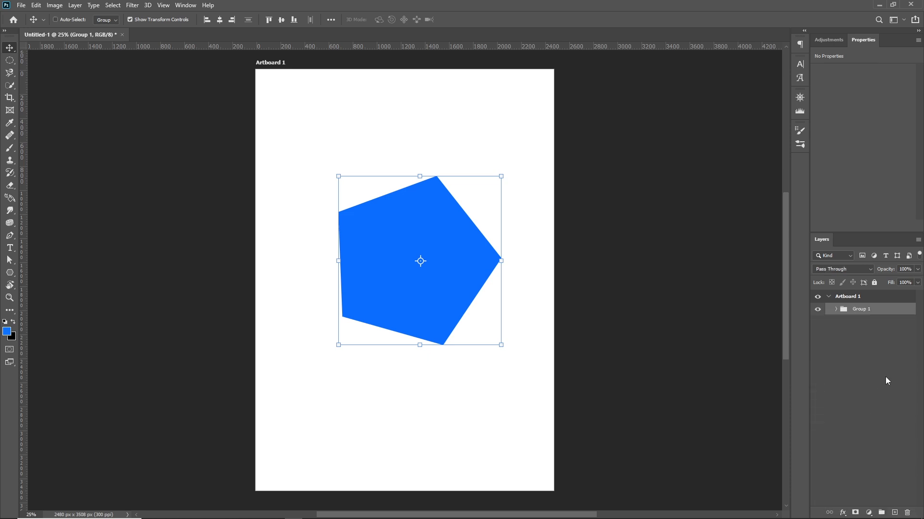
key(ctrl+z)
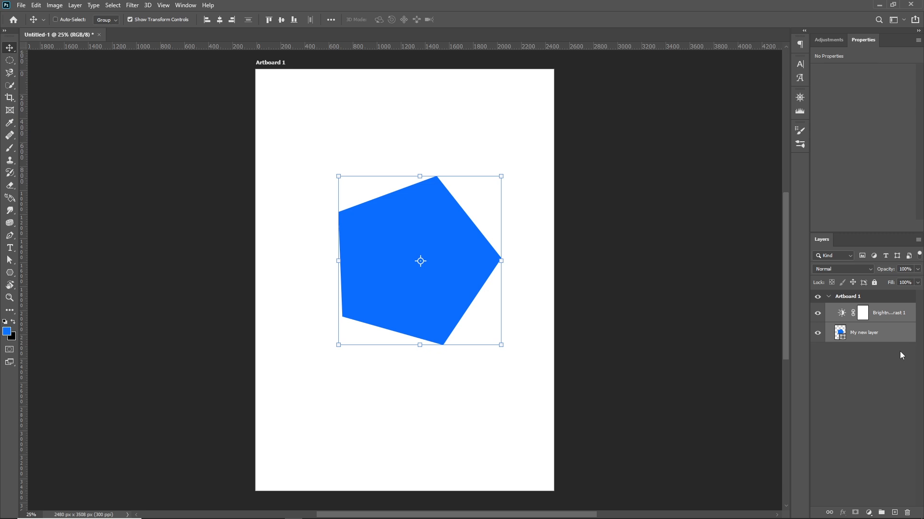
- Add a layer mask to My new layer alone and activate the Brush tool
click(897, 335)
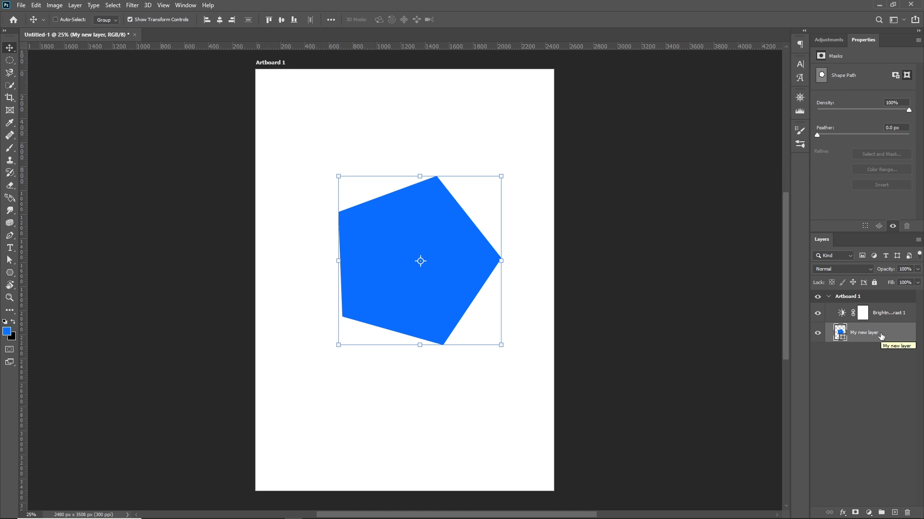
click(856, 513)
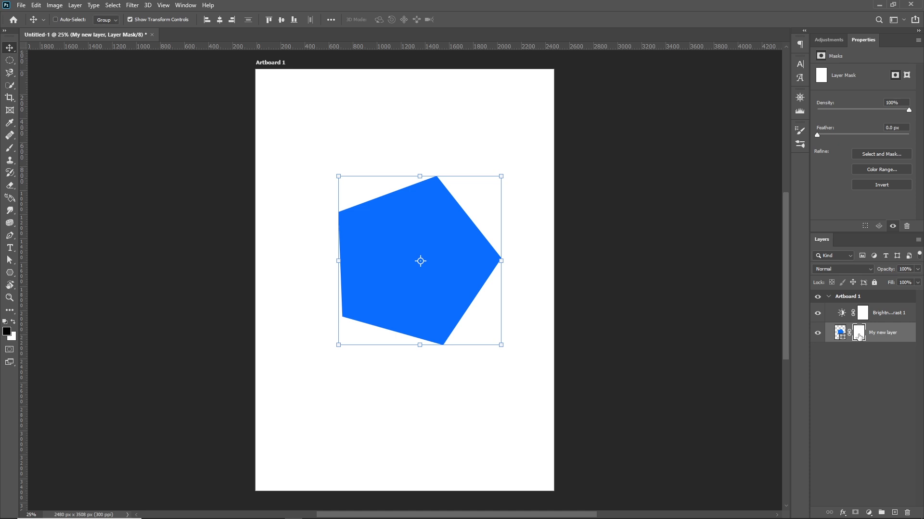
click(11, 150)
- Choose a soft round brush tip from the brush presets for painting on the mask
click(69, 19)
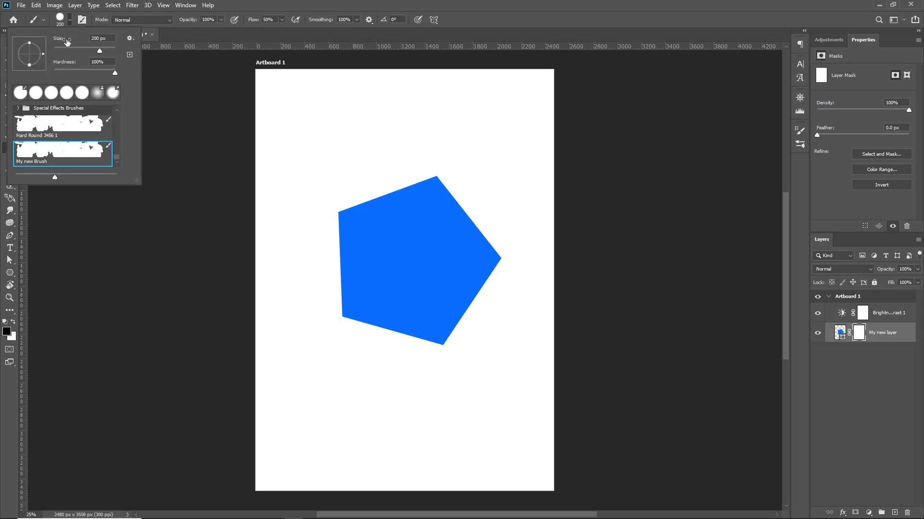
click(53, 94)
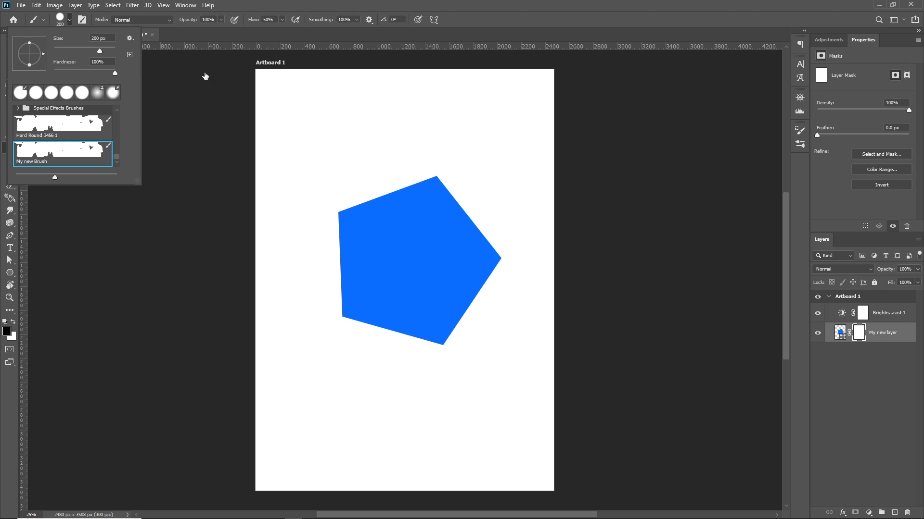
click(562, 8)
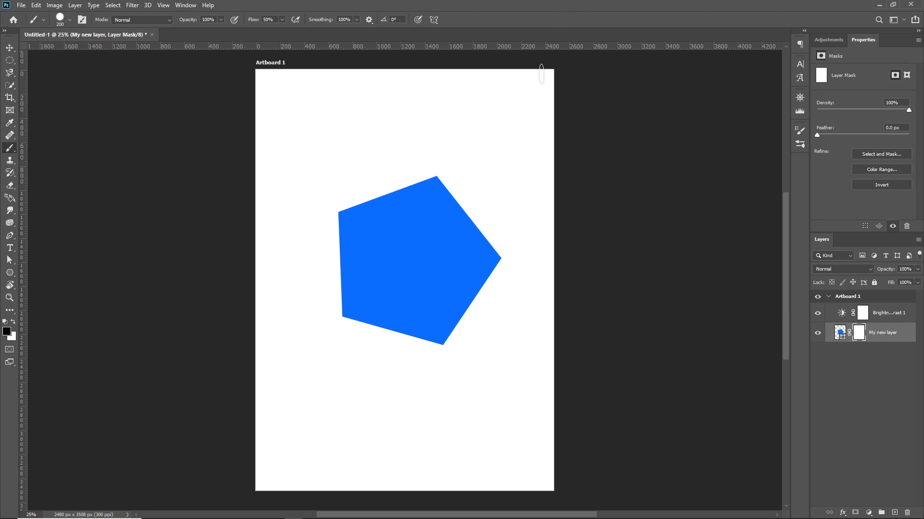
click(70, 21)
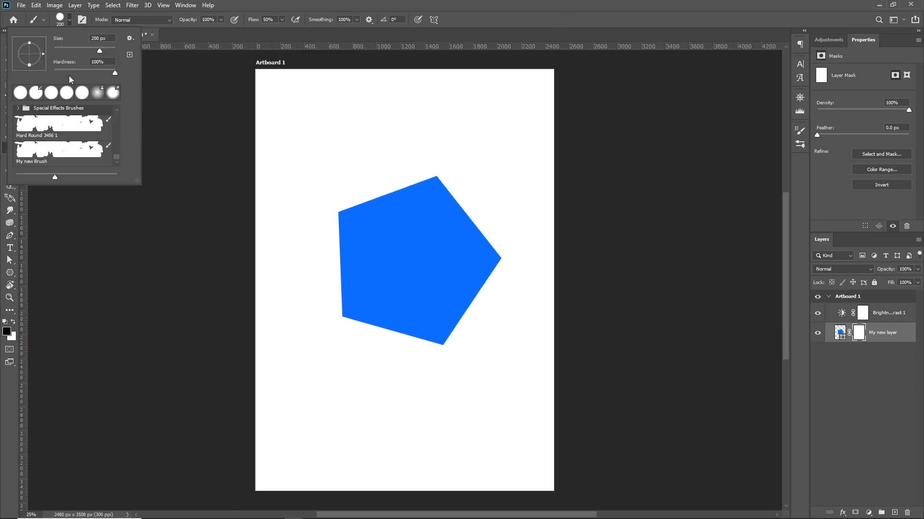
scroll(73, 137, down, 4)
scroll(85, 127, down, 4)
scroll(116, 131, up, 10)
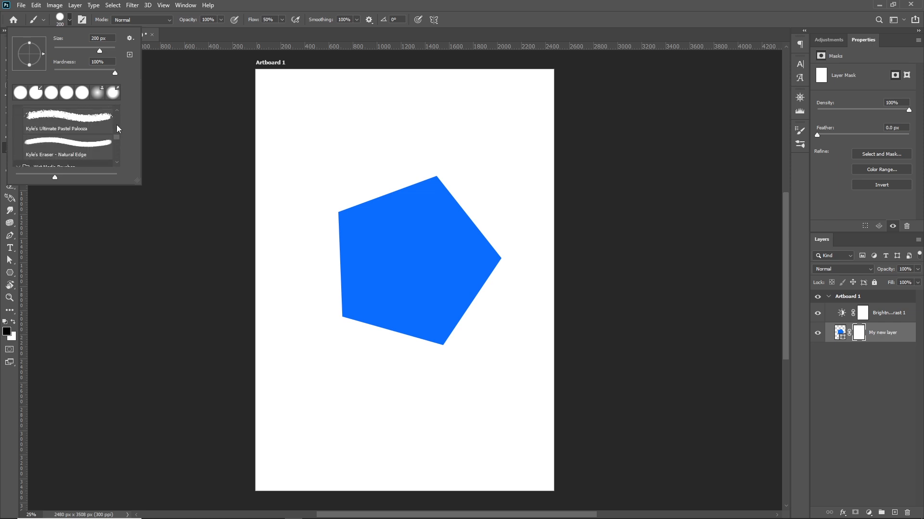
click(84, 128)
click(531, 5)
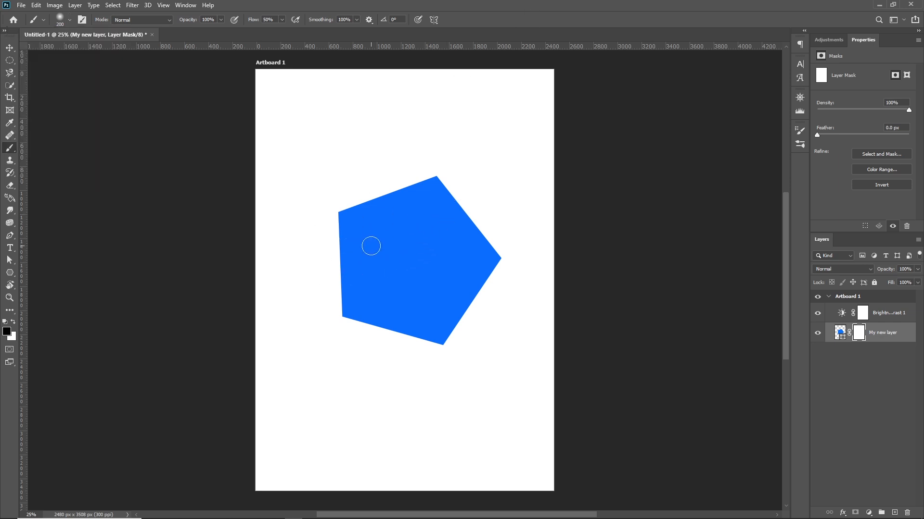
- Paint black on the layer mask over the pentagon's upper-left corner to hide that area
mouse_move(330, 255)
mouse_down()
mouse_move(406, 229)
mouse_move(346, 241)
mouse_move(327, 264)
mouse_move(375, 232)
mouse_move(331, 250)
mouse_move(347, 240)
mouse_move(388, 232)
mouse_up()
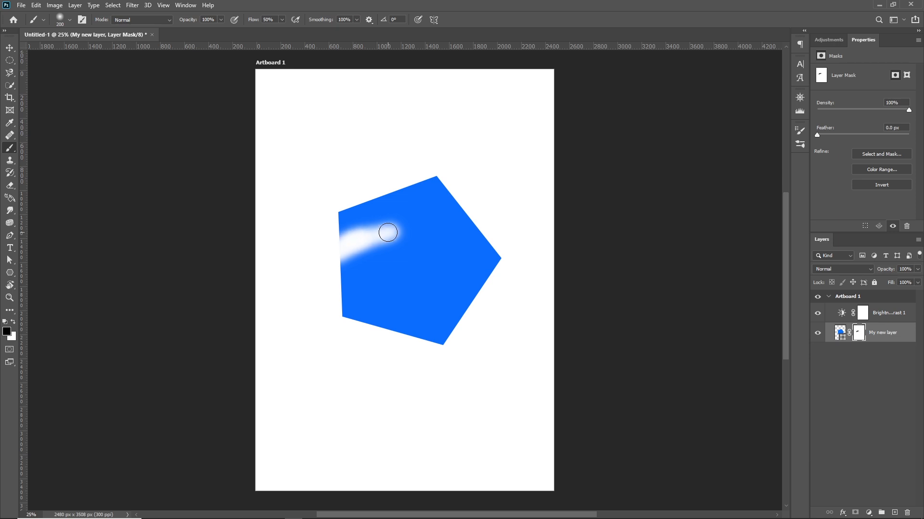
mouse_move(387, 234)
mouse_down()
mouse_move(342, 242)
mouse_move(341, 253)
mouse_move(348, 228)
mouse_move(354, 235)
mouse_move(350, 225)
mouse_move(356, 230)
mouse_move(318, 248)
mouse_move(344, 229)
mouse_move(381, 222)
mouse_move(330, 228)
mouse_move(354, 216)
mouse_move(394, 216)
mouse_move(366, 226)
mouse_move(376, 216)
mouse_move(397, 224)
mouse_move(332, 238)
mouse_move(355, 221)
mouse_move(334, 213)
mouse_move(362, 222)
mouse_move(349, 232)
mouse_move(318, 214)
mouse_move(347, 209)
mouse_move(346, 227)
mouse_move(327, 219)
mouse_move(359, 209)
mouse_move(380, 222)
mouse_move(372, 229)
mouse_move(352, 230)
mouse_move(341, 209)
mouse_move(368, 203)
mouse_move(385, 214)
mouse_move(383, 230)
mouse_move(363, 210)
mouse_move(321, 206)
mouse_move(317, 228)
mouse_up()
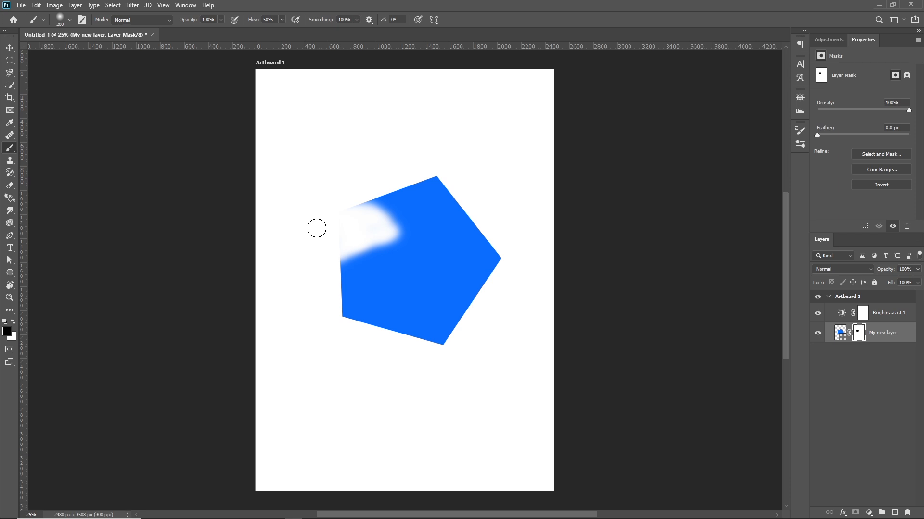
- Swap the foreground color to white and paint over the hidden corner on the mask to restore the pentagon
click(14, 323)
mouse_move(381, 251)
mouse_down()
mouse_move(373, 258)
mouse_move(403, 196)
mouse_move(389, 253)
mouse_up()
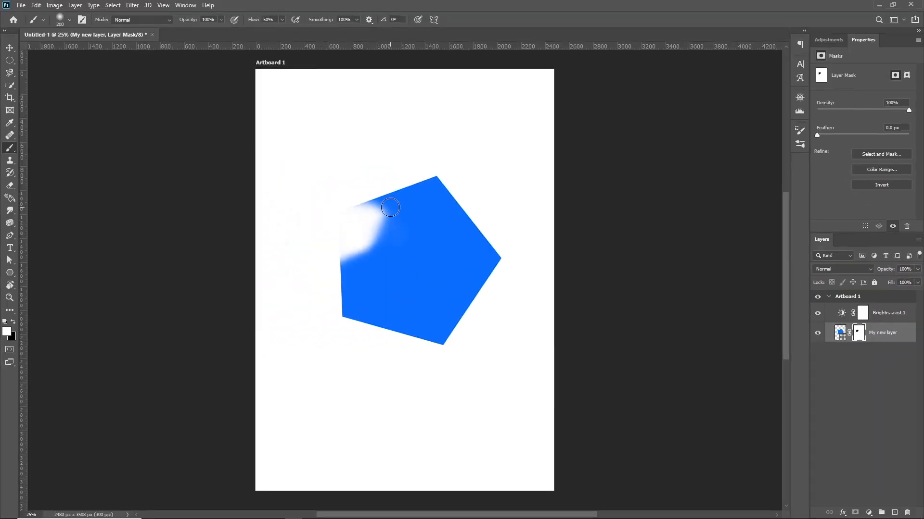
mouse_move(388, 209)
mouse_down()
mouse_move(344, 284)
mouse_move(364, 258)
mouse_move(393, 171)
mouse_move(338, 286)
mouse_move(379, 178)
mouse_move(318, 296)
mouse_move(391, 175)
mouse_move(324, 228)
mouse_move(298, 259)
mouse_move(380, 175)
mouse_move(337, 220)
mouse_move(315, 266)
mouse_move(384, 174)
mouse_move(328, 277)
mouse_move(388, 208)
mouse_move(416, 194)
mouse_up()
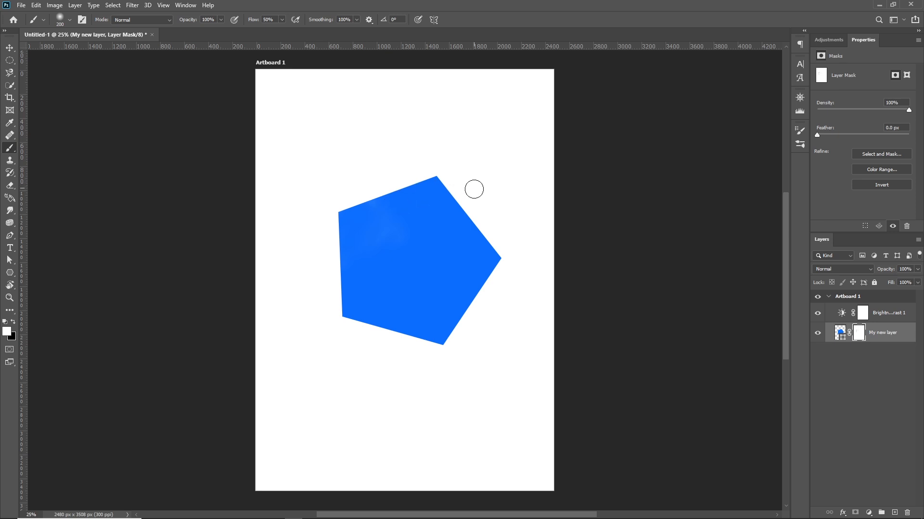